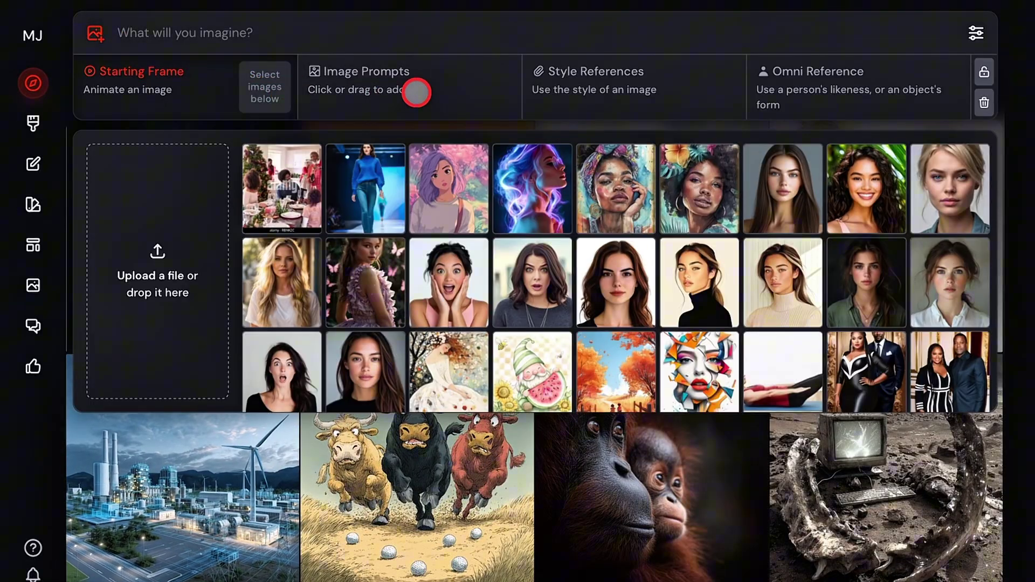
# Attach the smiling woman's photo from Photo Library as an image prompt
pyautogui.click(418, 92)
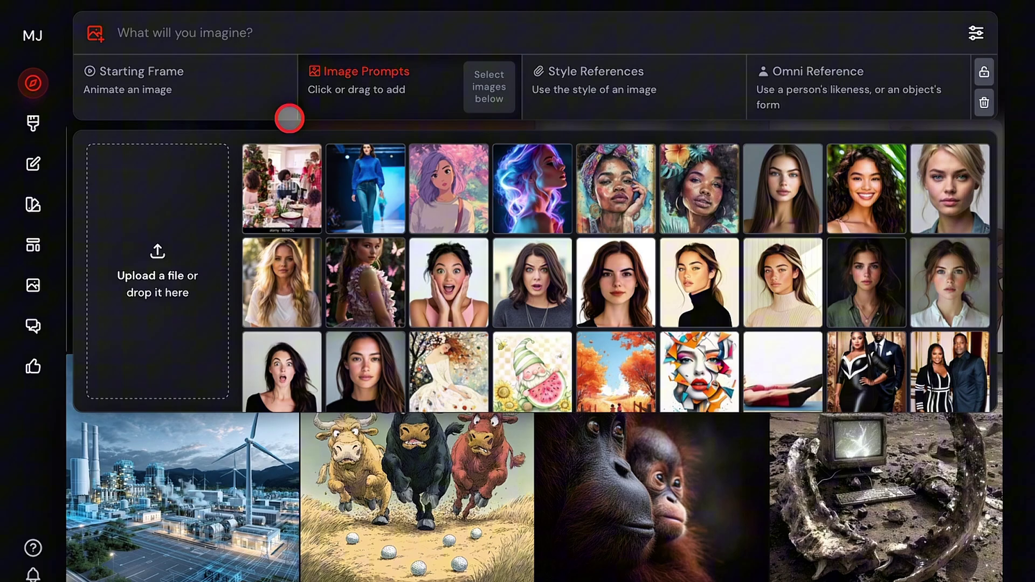
pyautogui.click(159, 220)
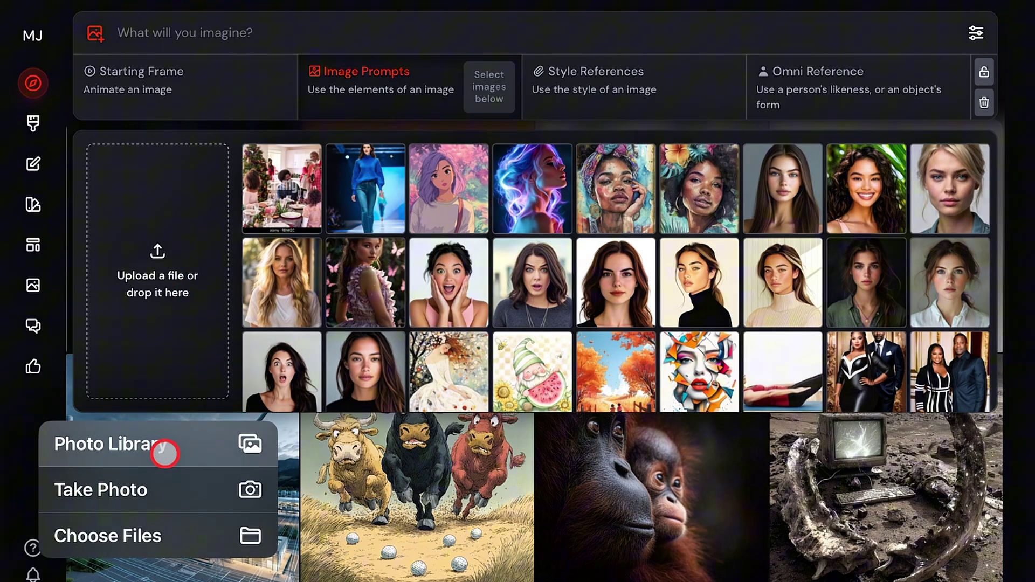
pyautogui.click(168, 444)
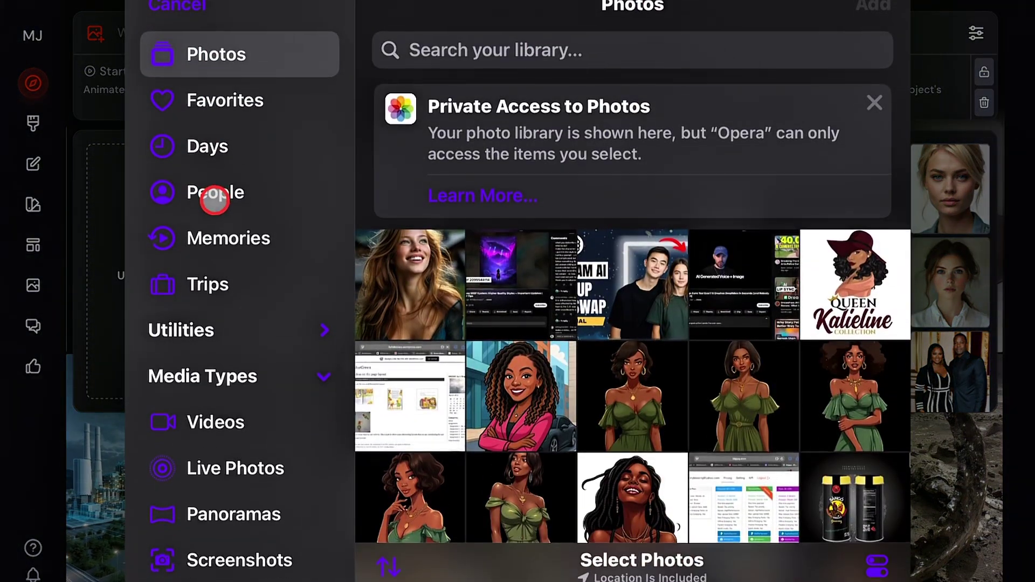
pyautogui.click(432, 268)
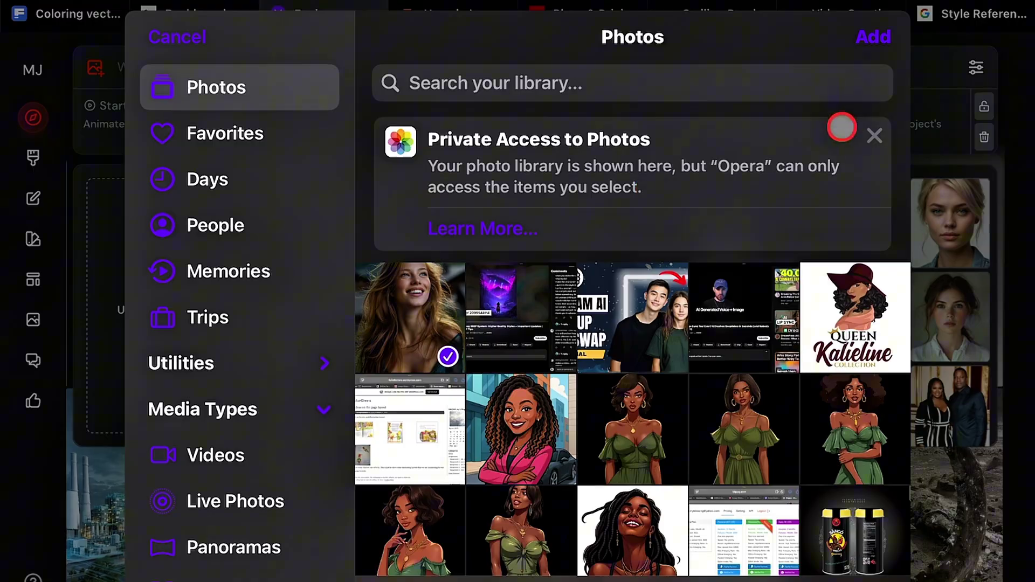
pyautogui.click(874, 36)
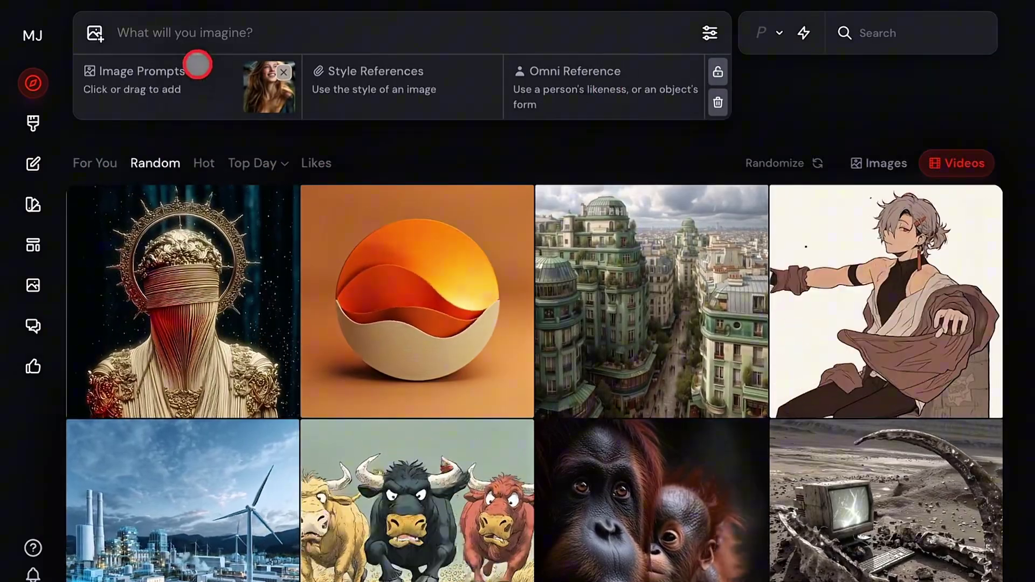
# Paste the oil-painting prompt, check the settings, and submit it for four images
pyautogui.click(216, 33)
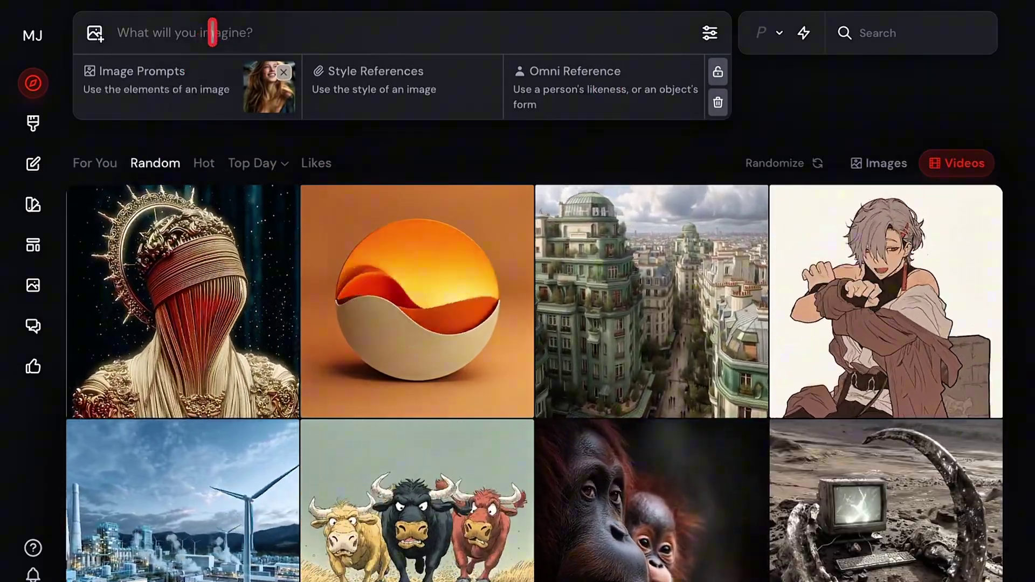
pyautogui.write('A classic oil painting style with rich textures, woman smiling, standing outside, oil painting style')
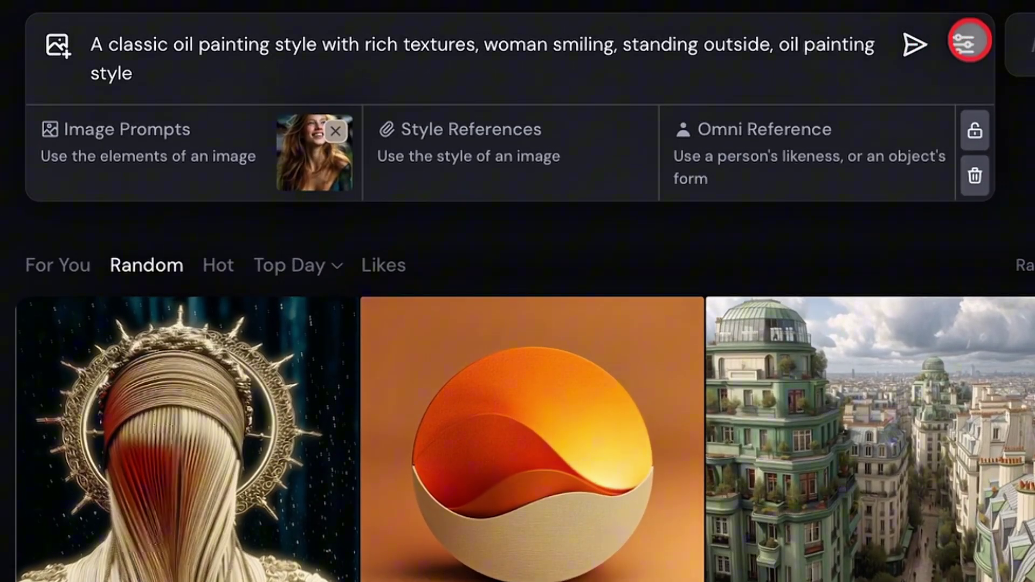
pyautogui.click(971, 43)
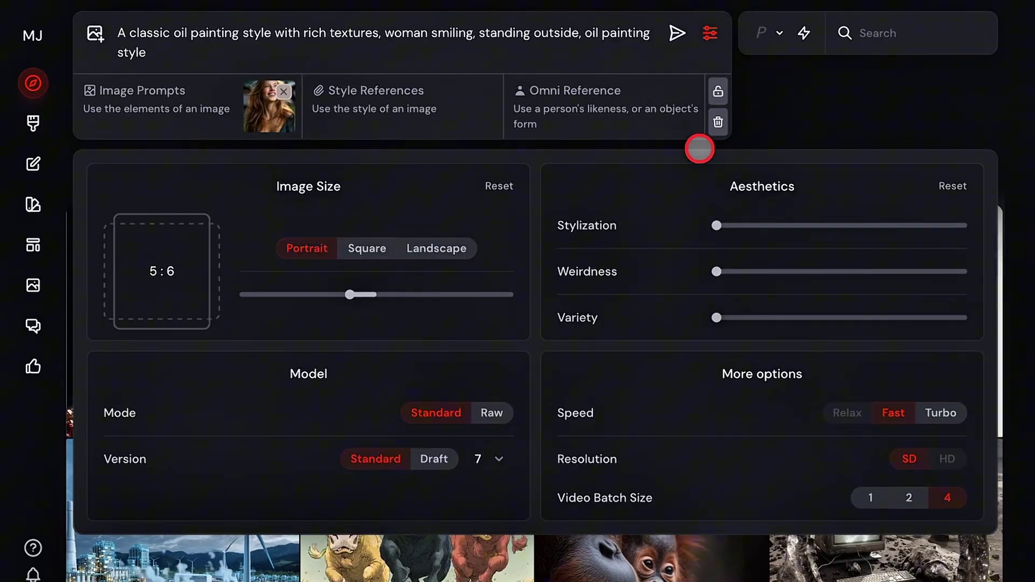
pyautogui.press('Return')
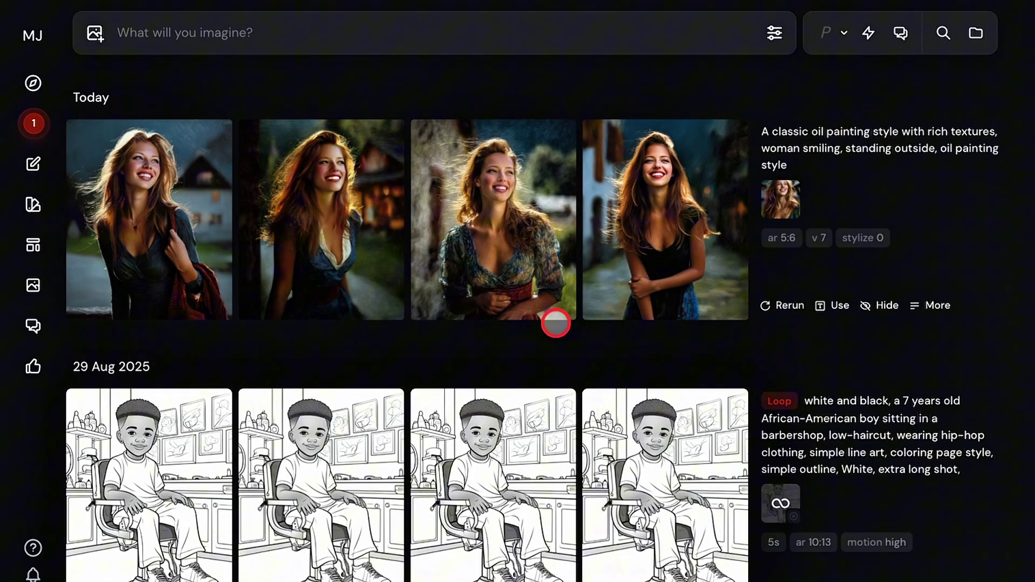
# Open the first generated oil painting, then view the second, third and fourth variations
pyautogui.click(178, 245)
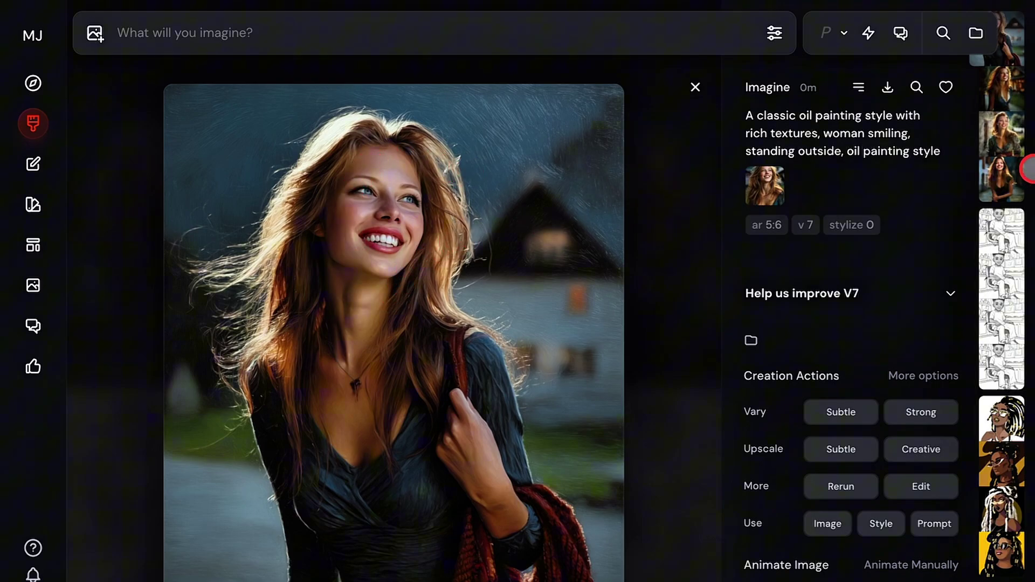
pyautogui.click(1009, 99)
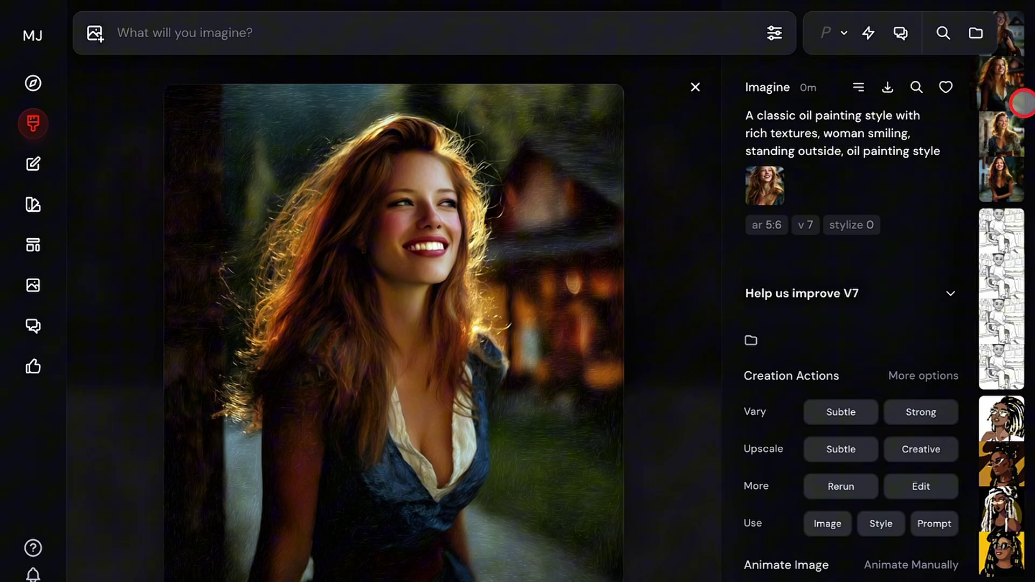
pyautogui.click(1011, 129)
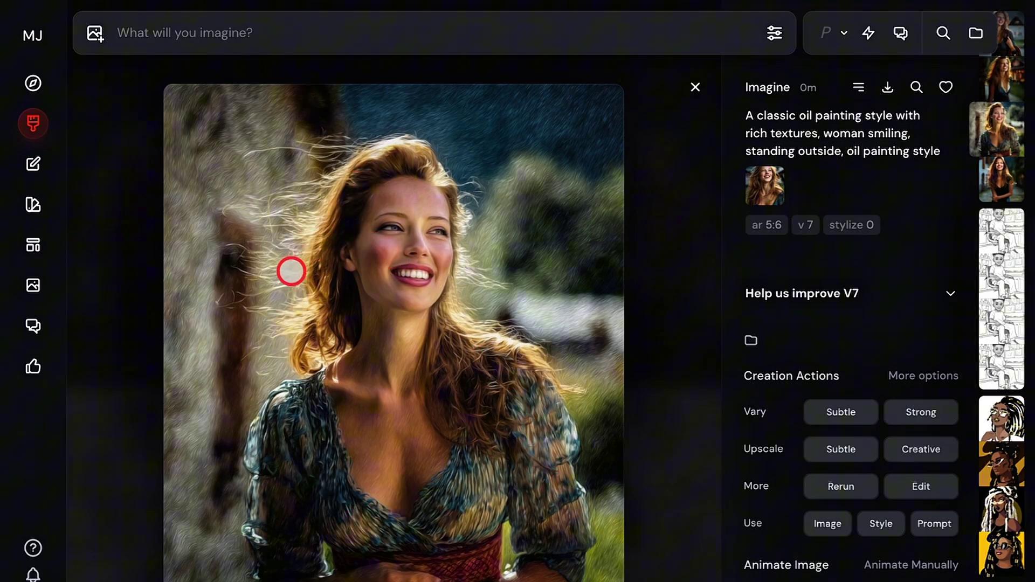
pyautogui.click(1013, 176)
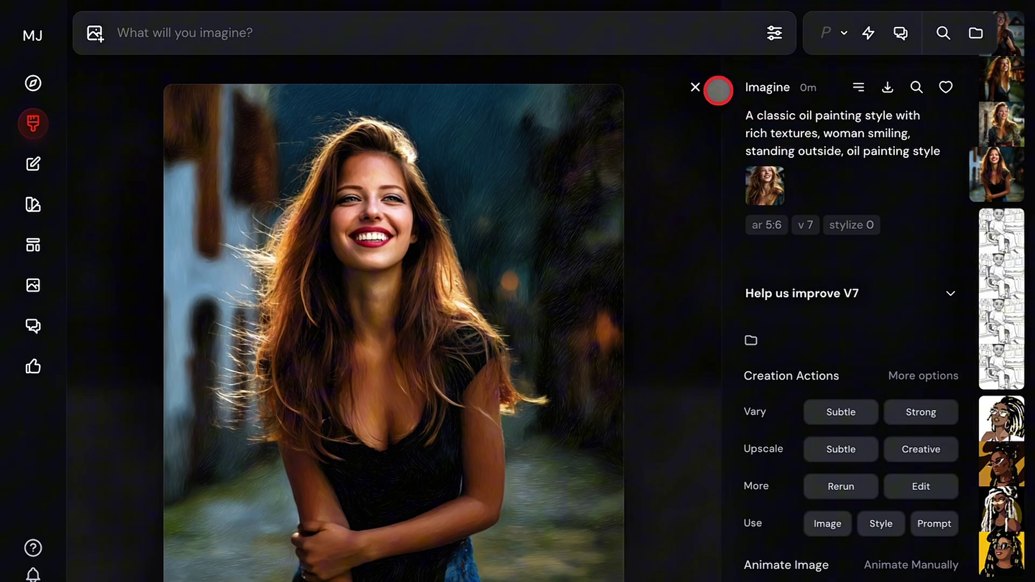
# Load the woman's photo from Photo Library into the Retexture editor and enter the oil-painting prompt
pyautogui.click(694, 87)
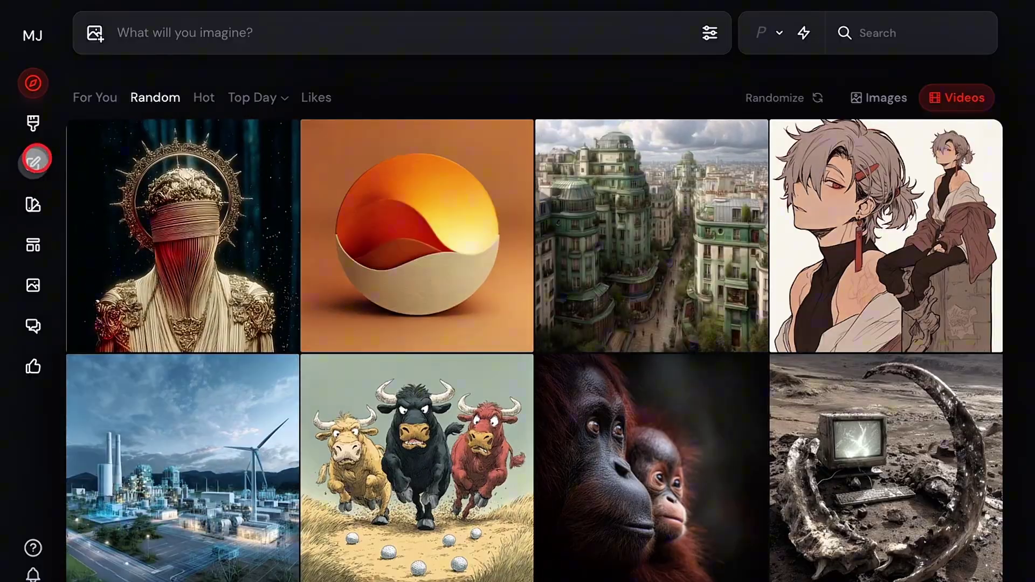
pyautogui.click(33, 163)
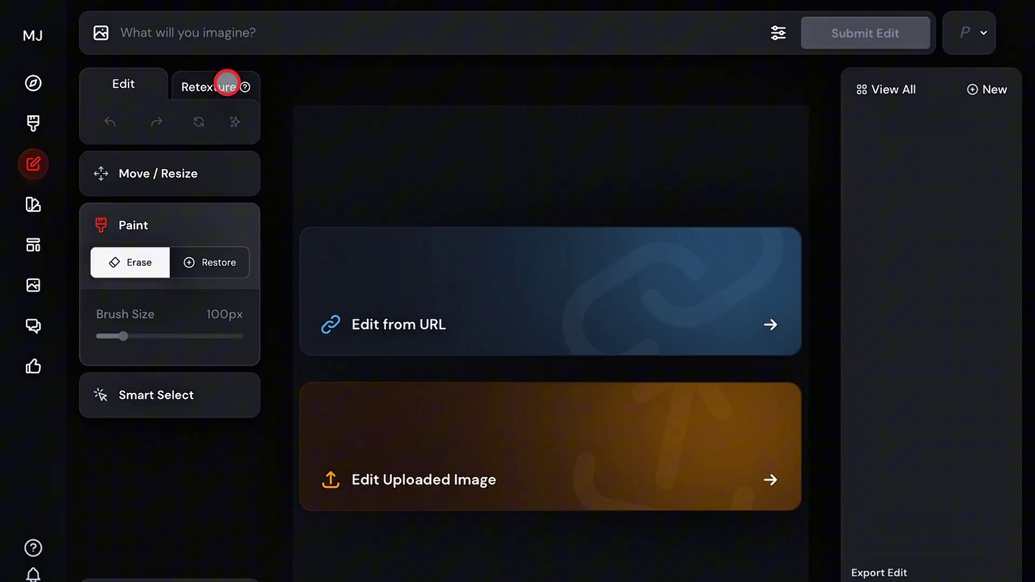
pyautogui.click(228, 85)
pyautogui.click(458, 438)
pyautogui.click(587, 247)
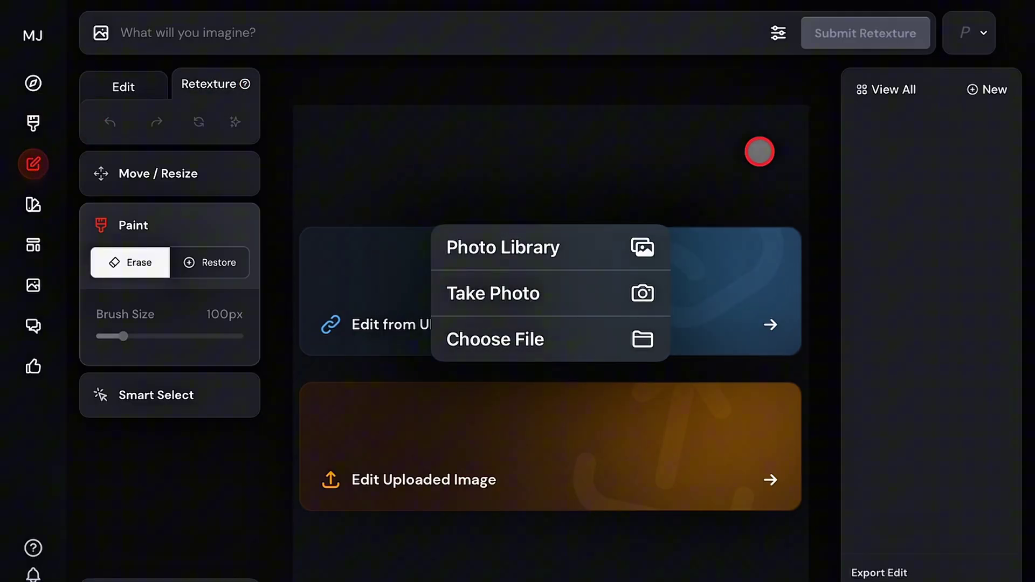
pyautogui.click(376, 324)
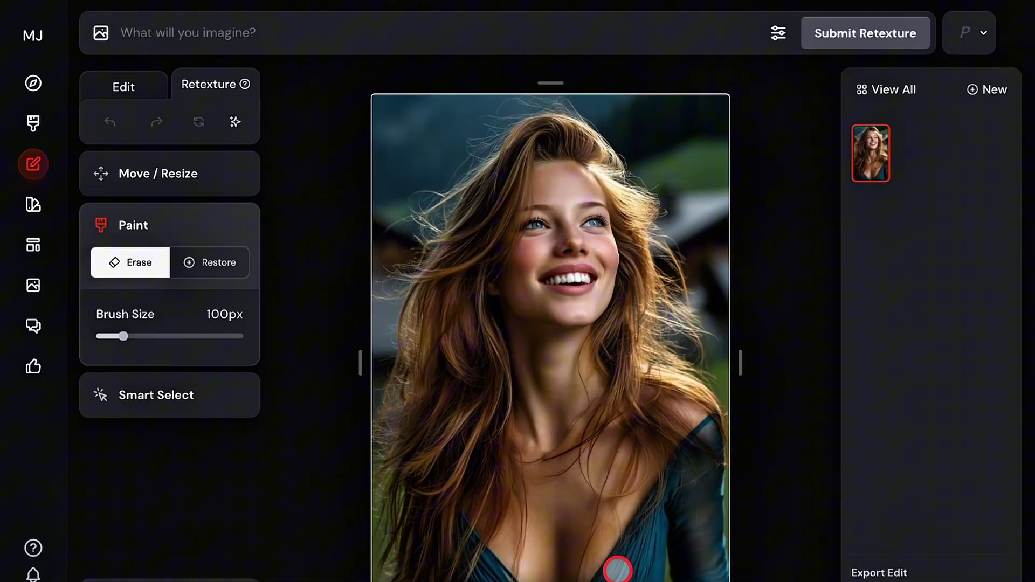
pyautogui.click(437, 32)
pyautogui.write('A classic oil painting style with rich textures, woman smiling, standing outside, oil painting style')
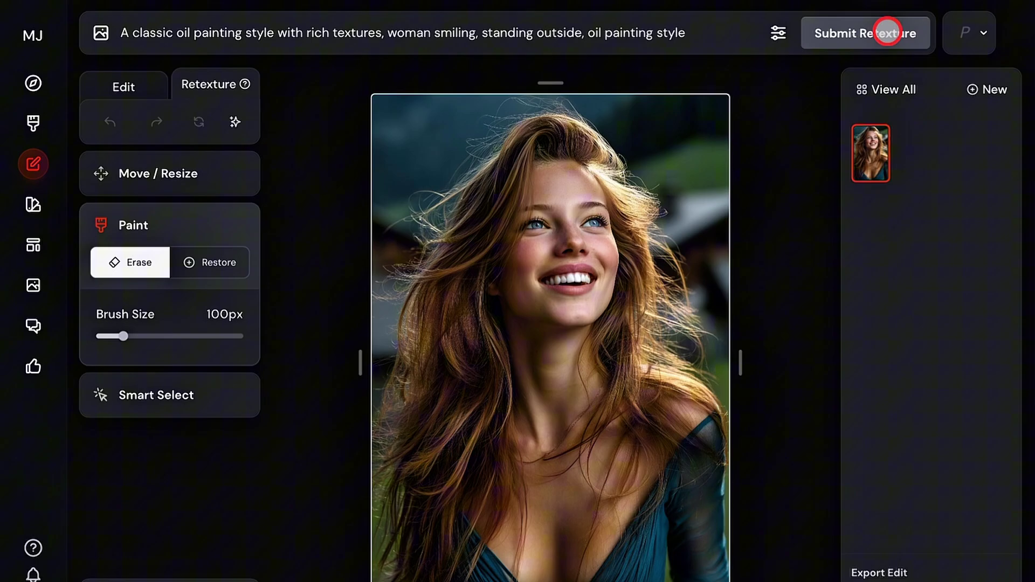
# Submit the oil-painting retexture, then try an erase stroke on the mouth and undo it
pyautogui.click(888, 32)
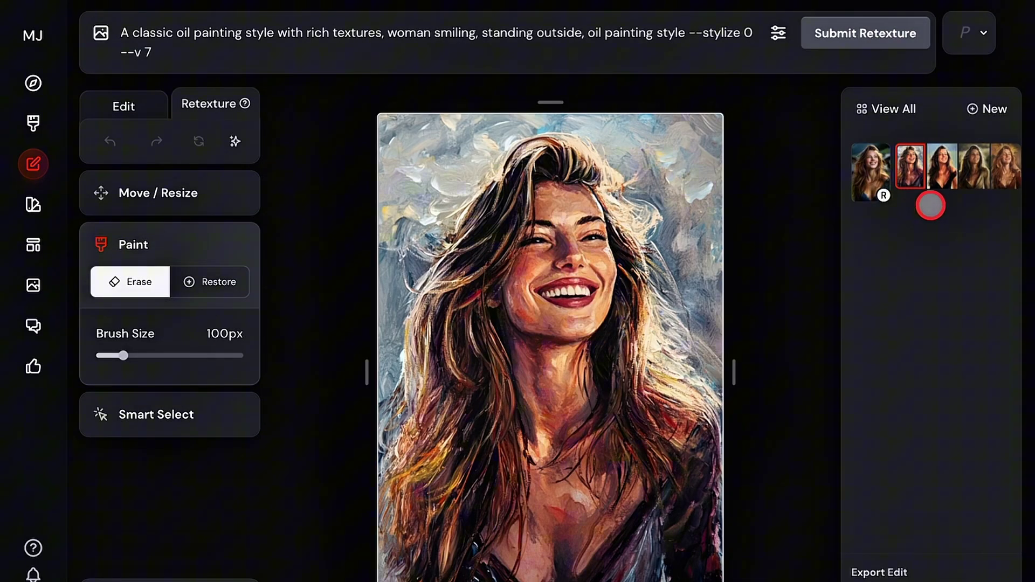
pyautogui.moveTo(517, 288); pyautogui.dragTo(560, 289)
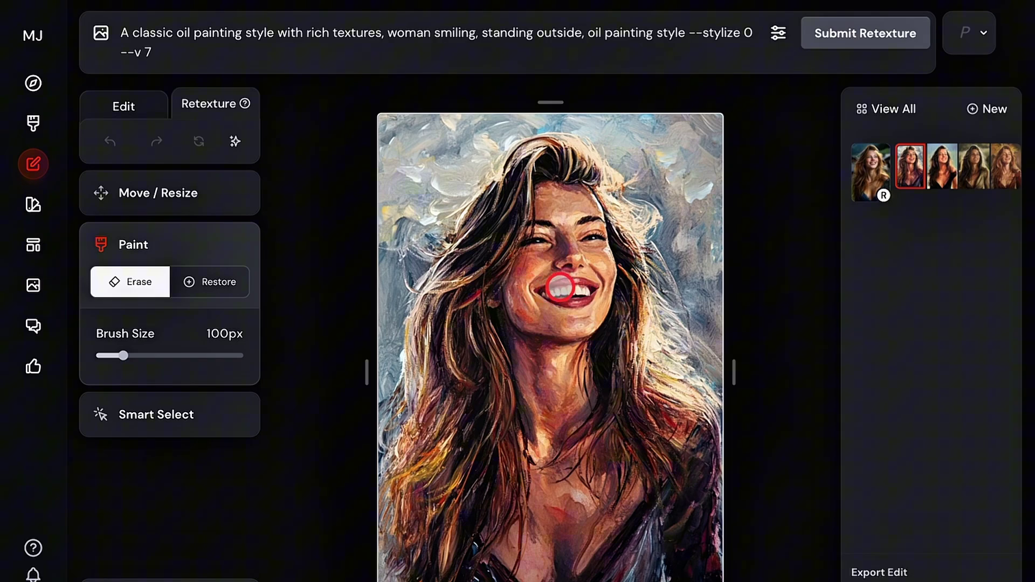
pyautogui.hotkey('ctrl', 'z')
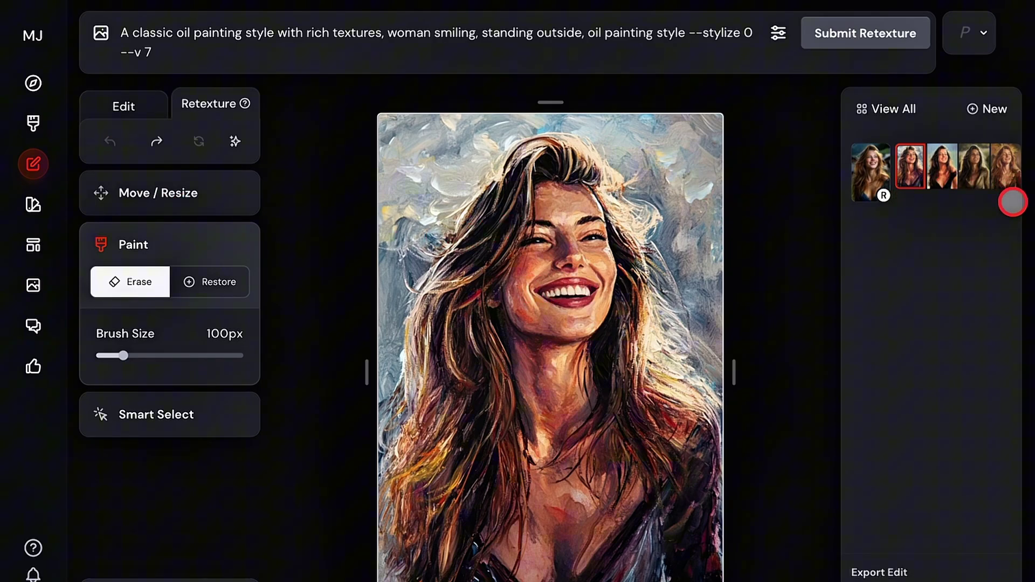
# Preview the remaining painted variants one by one, ending on the last
pyautogui.click(944, 169)
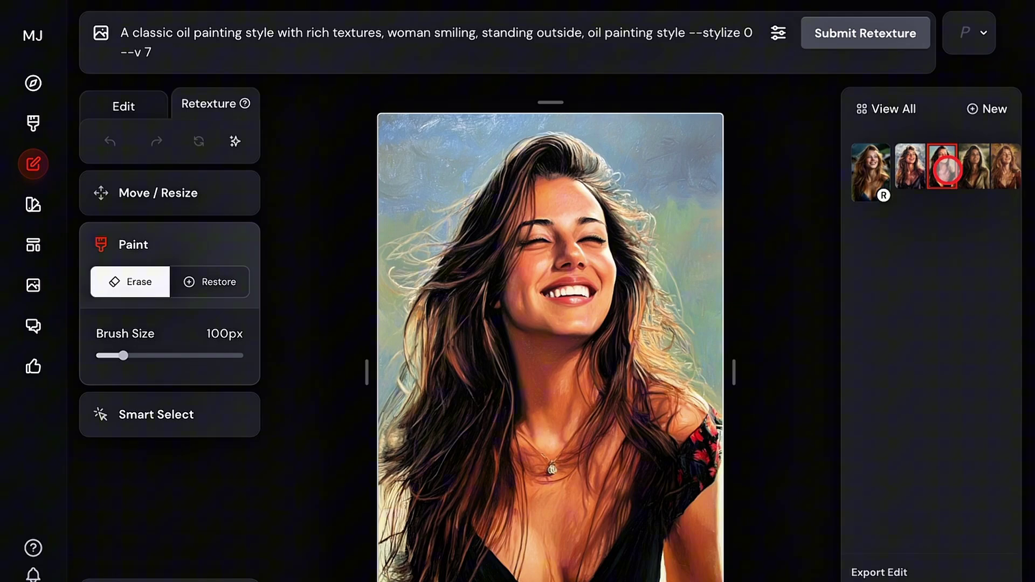
pyautogui.click(975, 170)
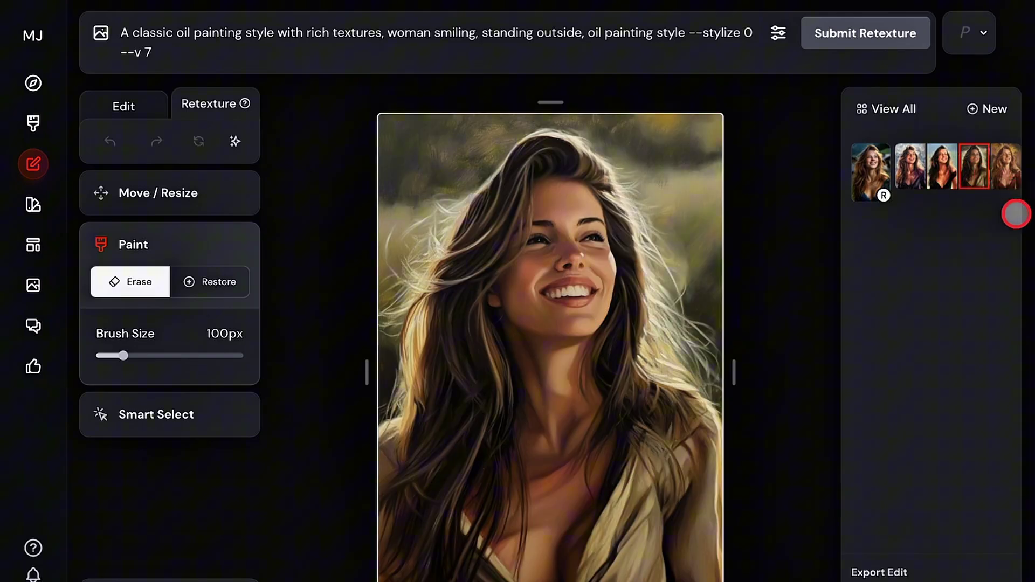
pyautogui.click(1013, 176)
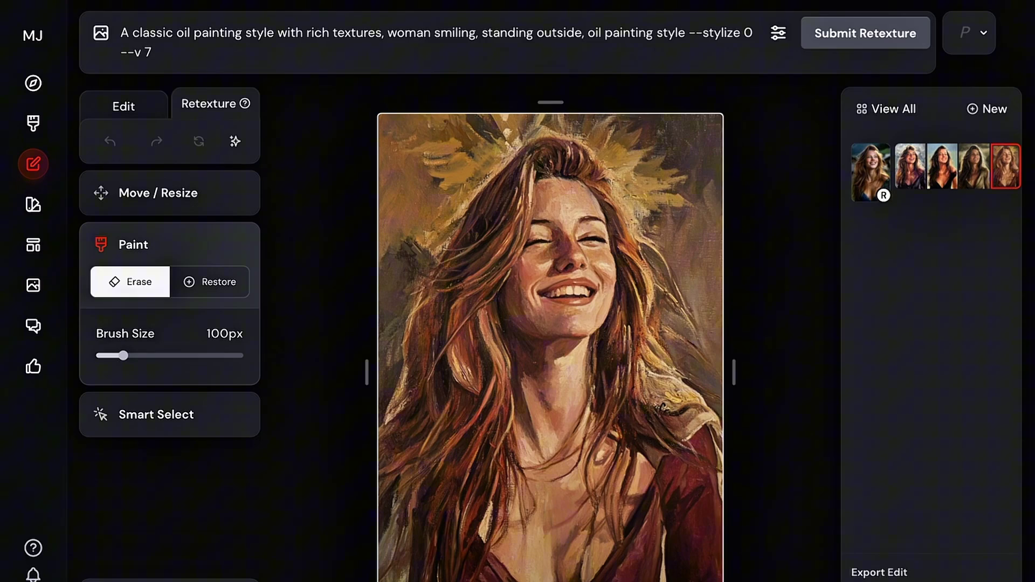
pyautogui.click(870, 175)
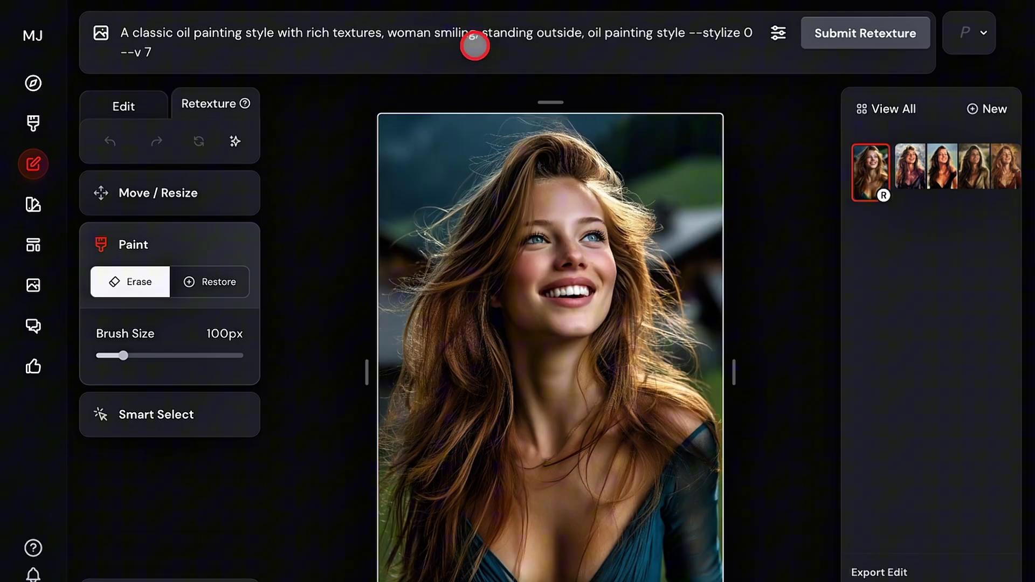
pyautogui.click(644, 33)
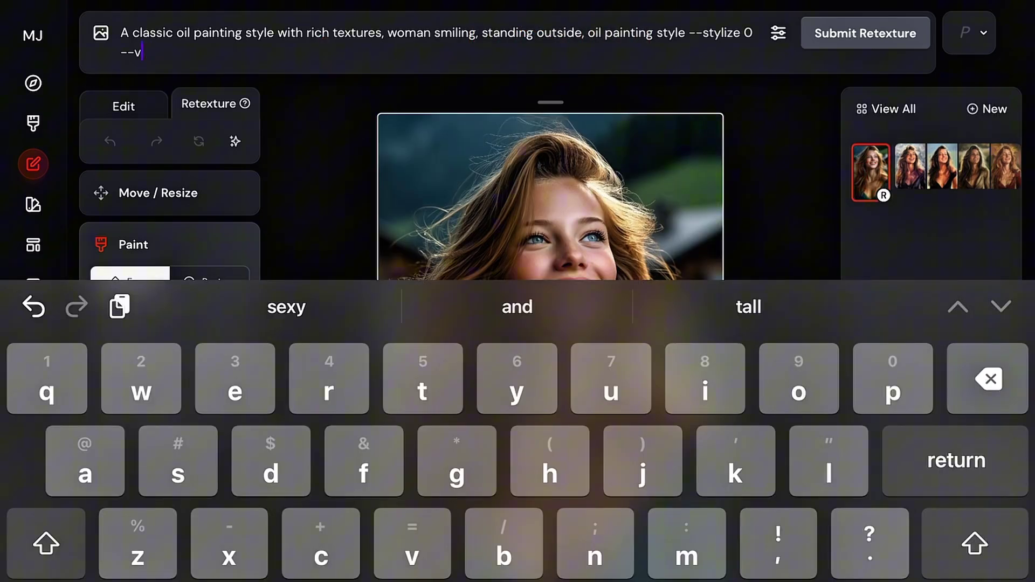
pyautogui.press('BackSpace')
pyautogui.press('BackSpace')
pyautogui.press('BackSpace')
pyautogui.write('sref 3347352354 --sv 6')
pyautogui.click(865, 33)
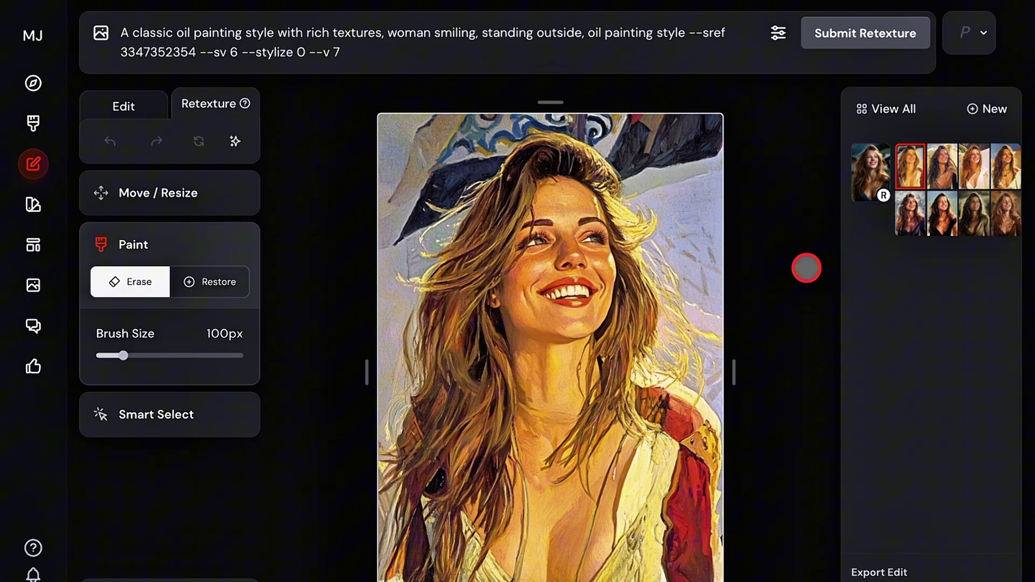
# Compare three new sref painted variants, ending on the sunlit portrait
pyautogui.click(940, 168)
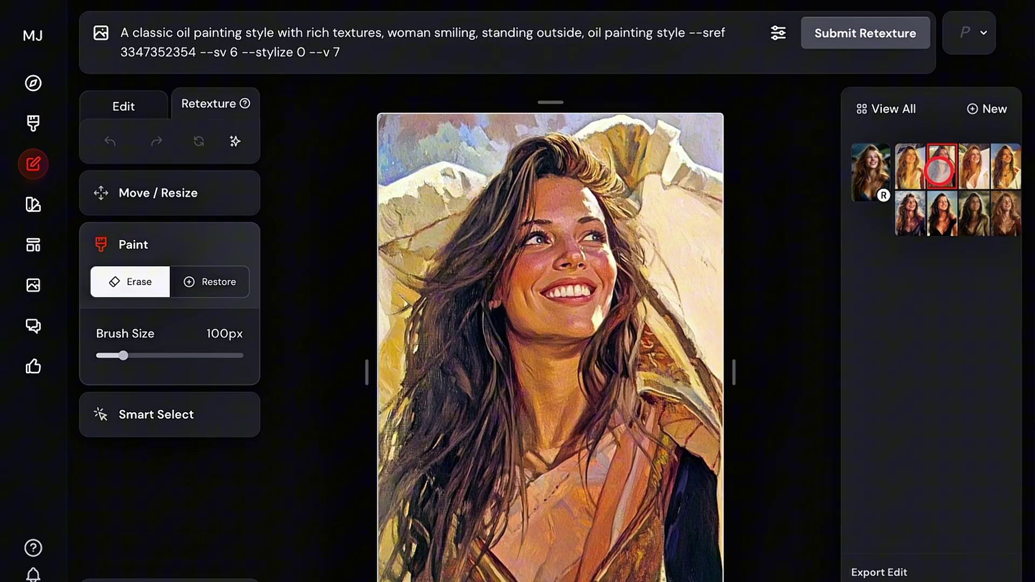
pyautogui.click(972, 169)
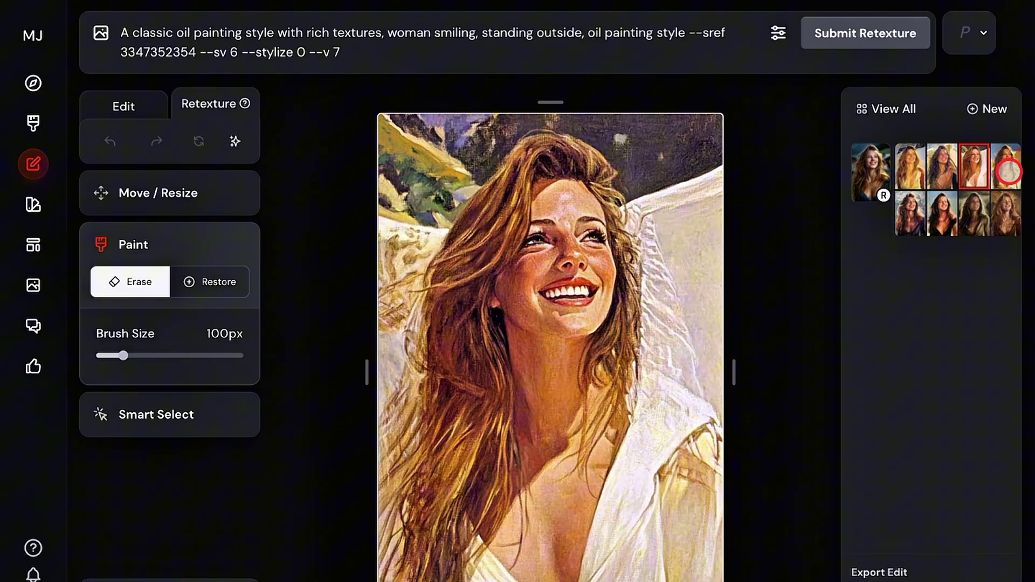
pyautogui.click(1008, 168)
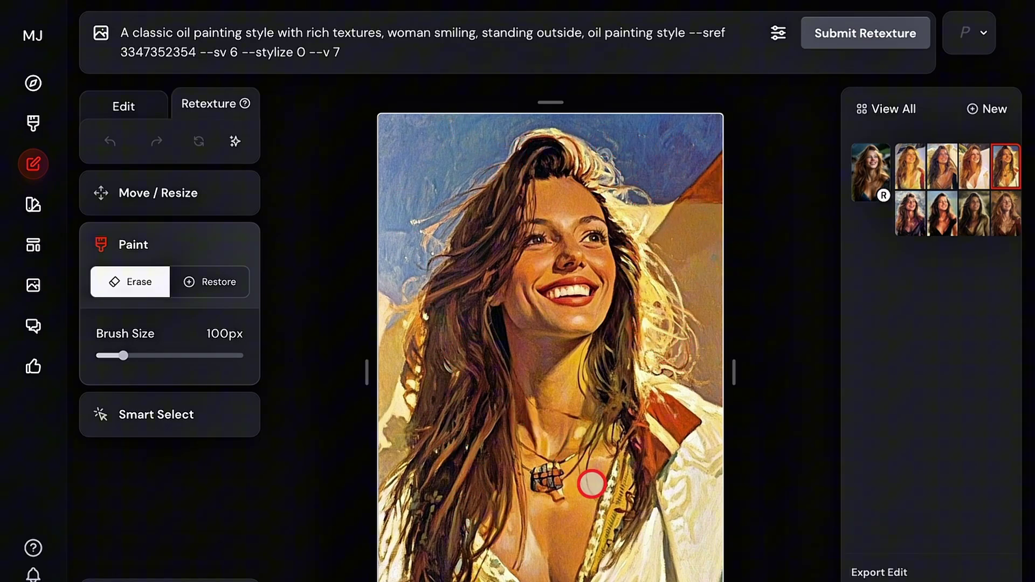
pyautogui.scroll(-3, 591, 483)
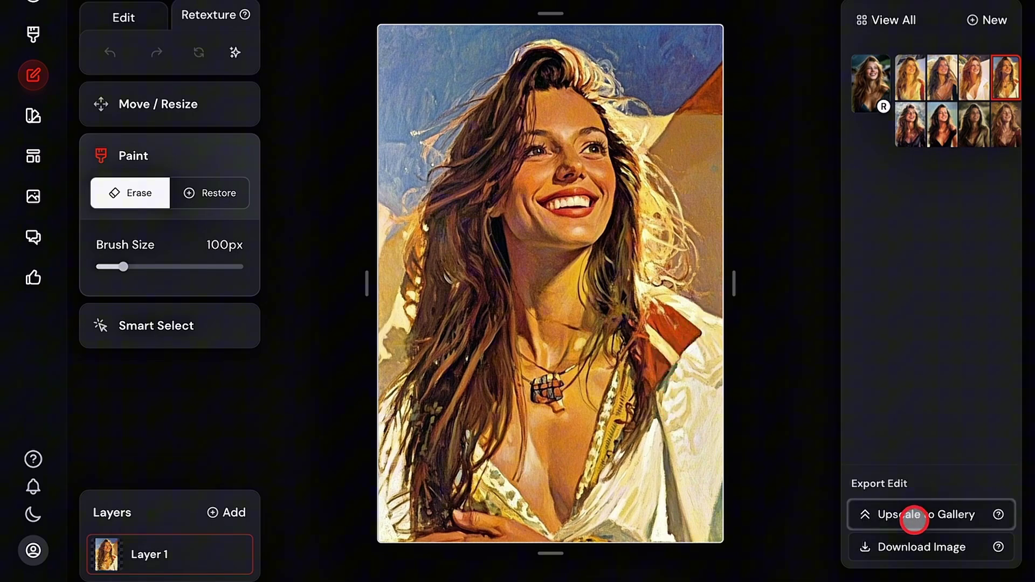
# Upscale the sunlit sref painted portrait to the gallery via Export Edit
pyautogui.click(915, 517)
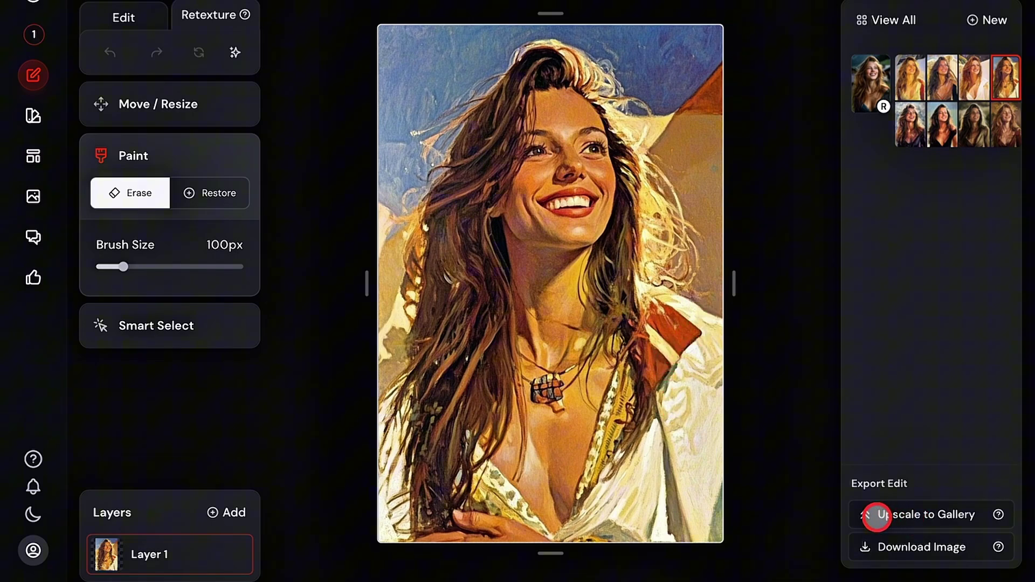